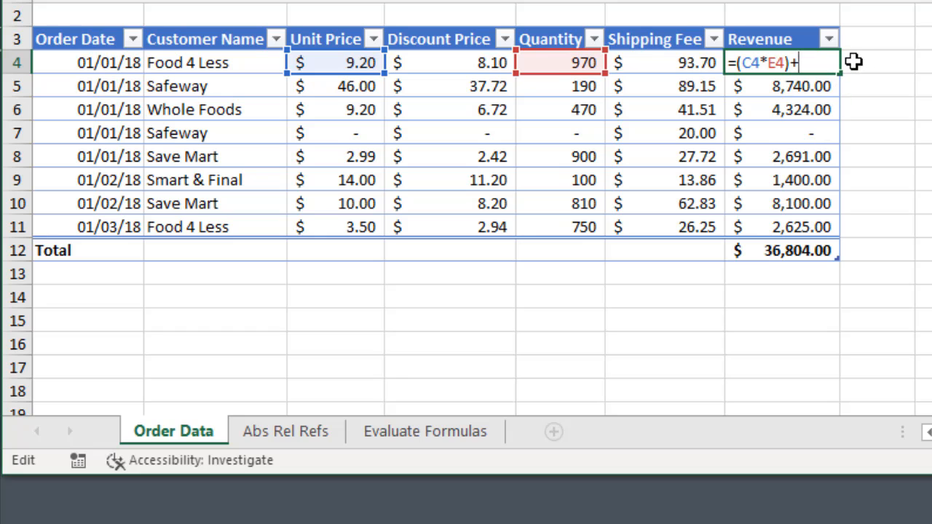
Add a reference to the shipping fee in F4 at the end of the Revenue formula in G4
key(F2)
key(Left)
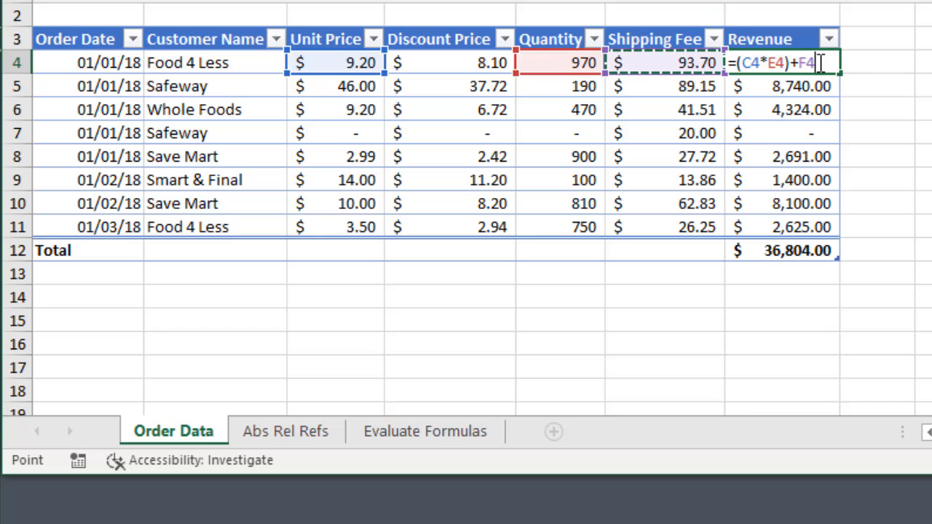
Try pointing the added reference at other cells: E4, F7 and the range F4:F7
key(Left)
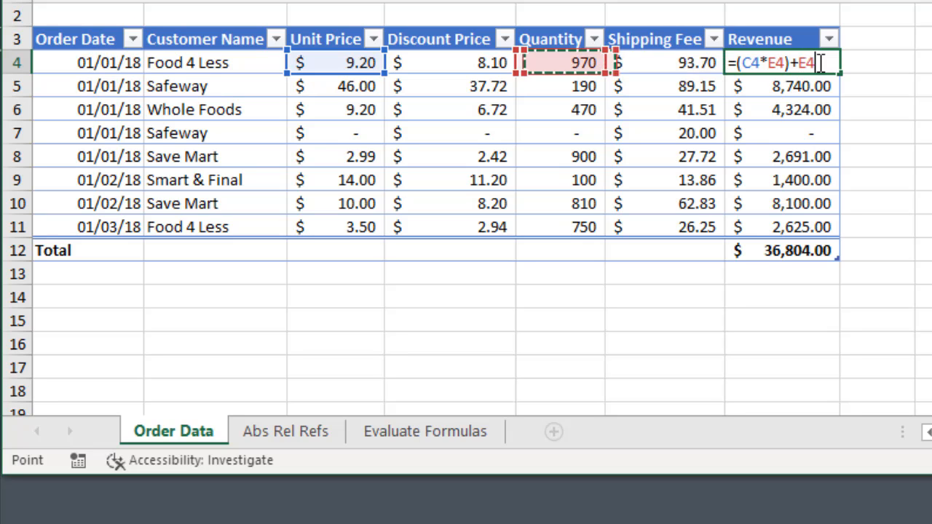
key(Right)
key(Down)
key(Down)
key(Down)
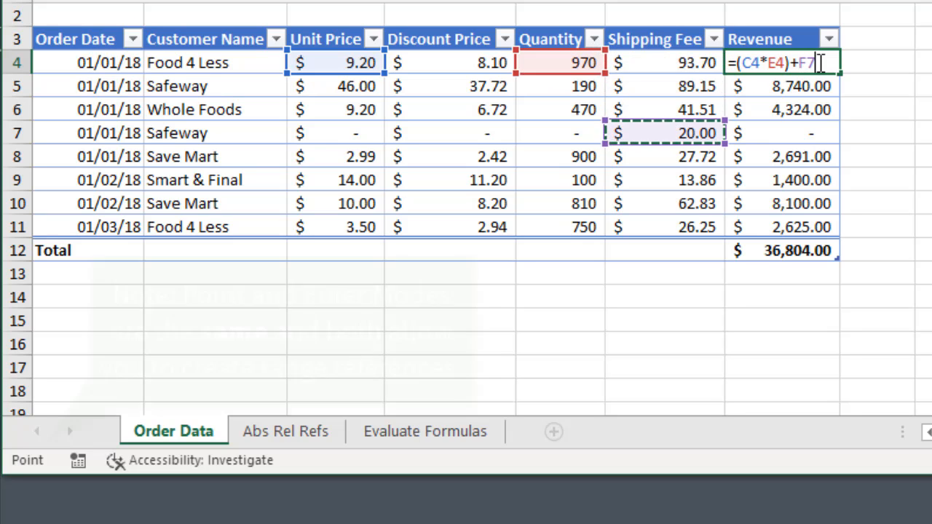
key(Up)
key(Up)
key(Up)
key(shift+Down)
key(shift+Down)
key(shift+Down)
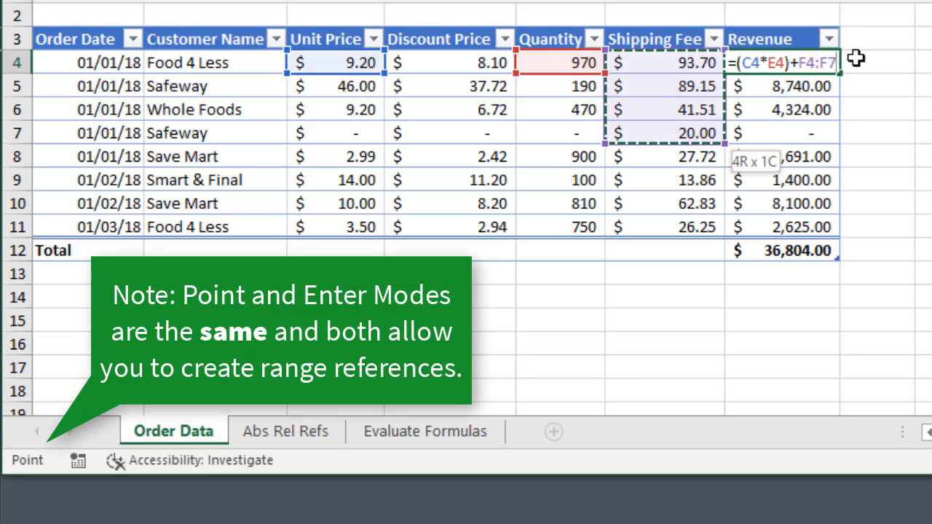
Point the added reference back at F4 and enter =(C4*E4)+F4 as the Revenue formula
key(Up)
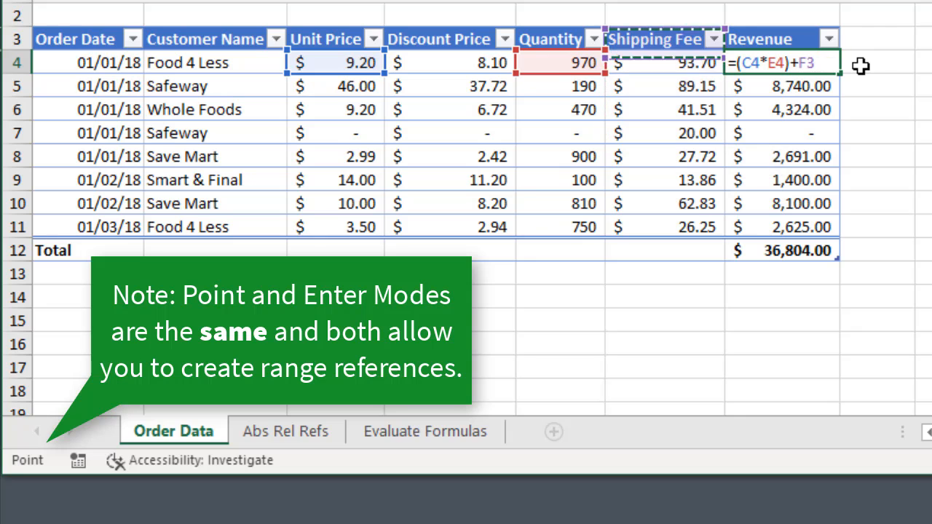
key(Down)
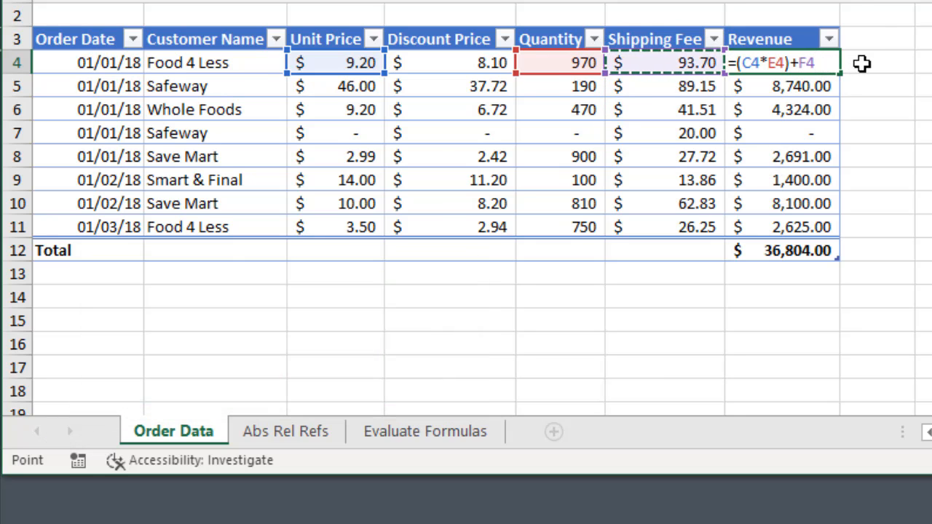
key(Return)
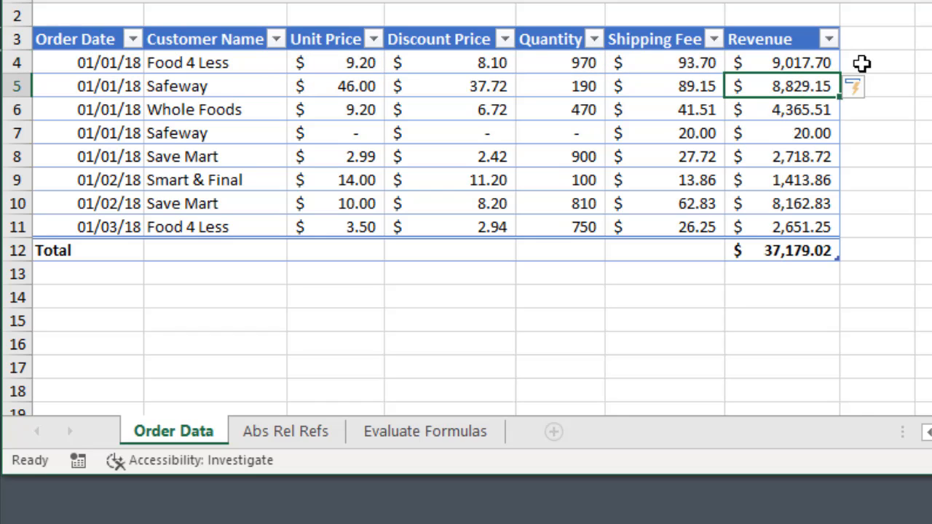
Remove the Unit Price reference C4 from inside the parentheses of the Revenue formula in G4
key(Up)
key(F2)
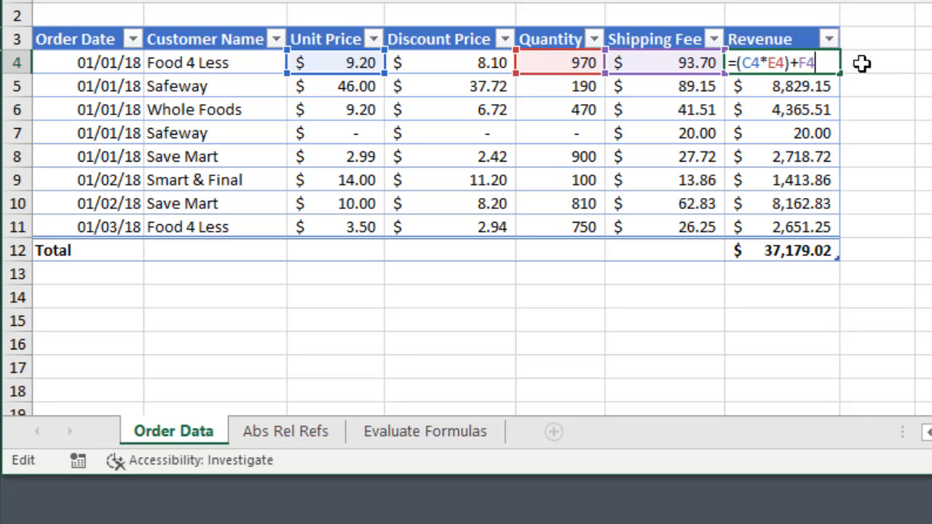
key(F2)
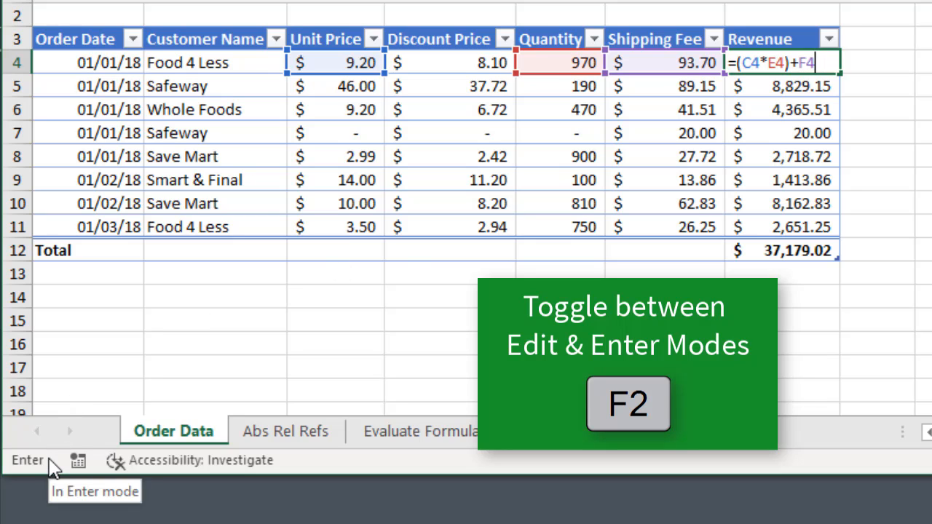
key(F2)
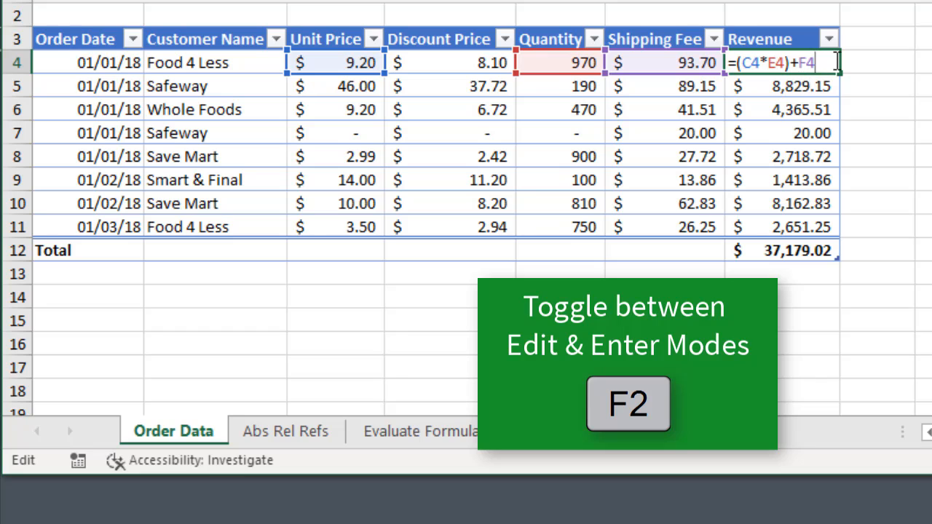
key(Left)
key(Left)
key(Left)
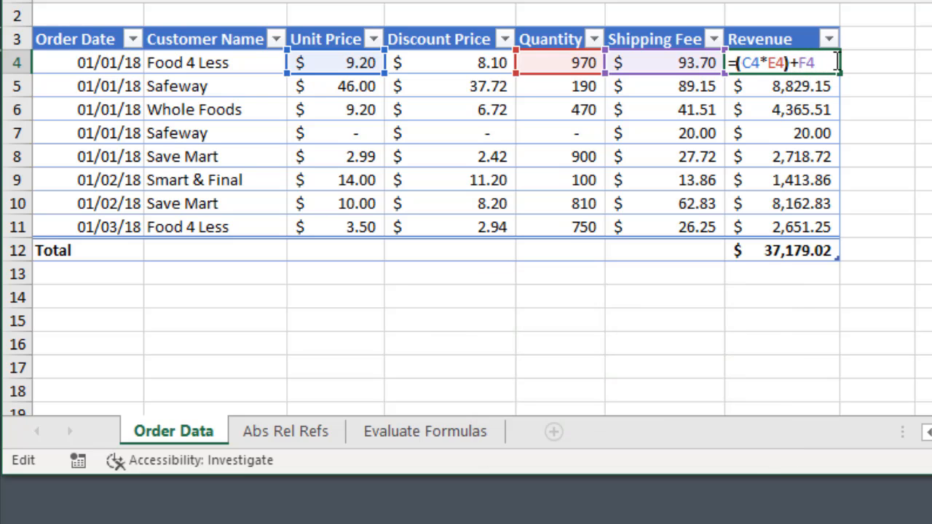
key(Left)
key(Left)
key(Left)
key(BackSpace)
key(BackSpace)
Insert the Discount Price cell D4 in the gap and enter the Revenue formula as =(D4*E4)+F4
key(F2)
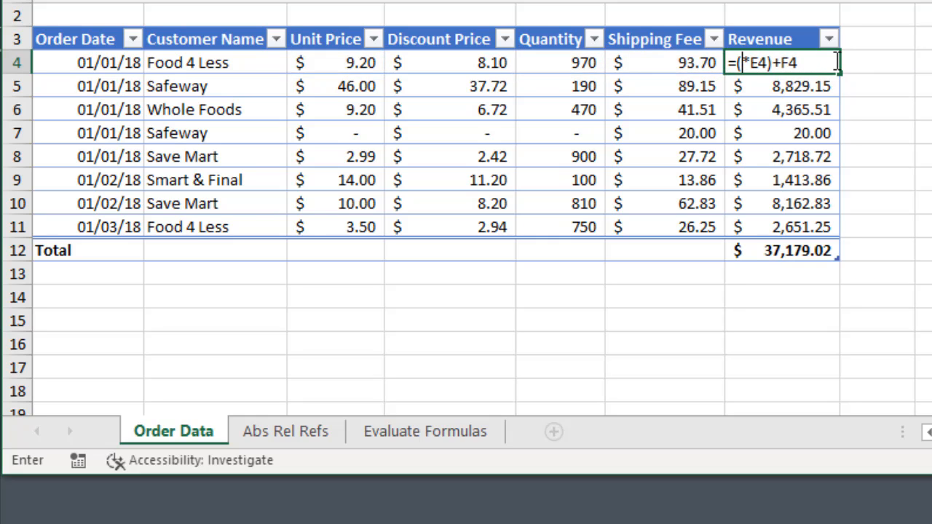
key(Left)
key(Left)
key(Left)
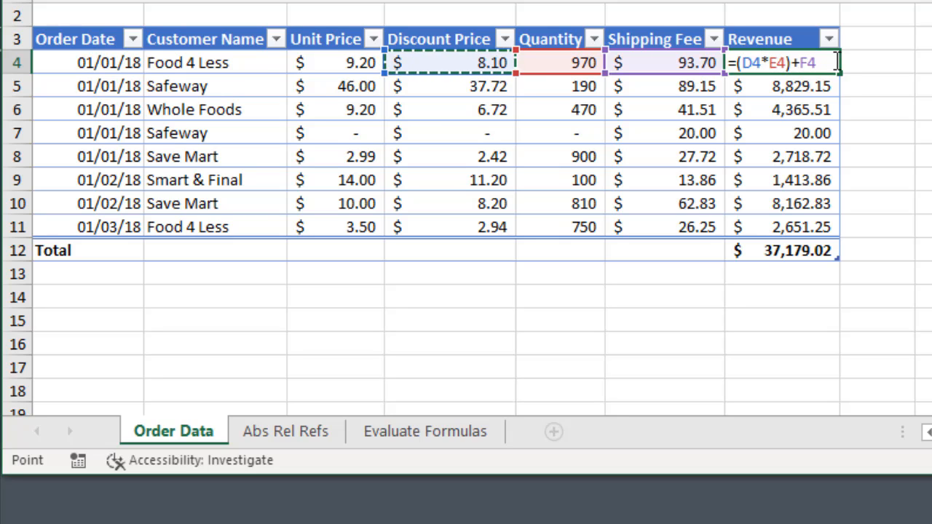
key(Return)
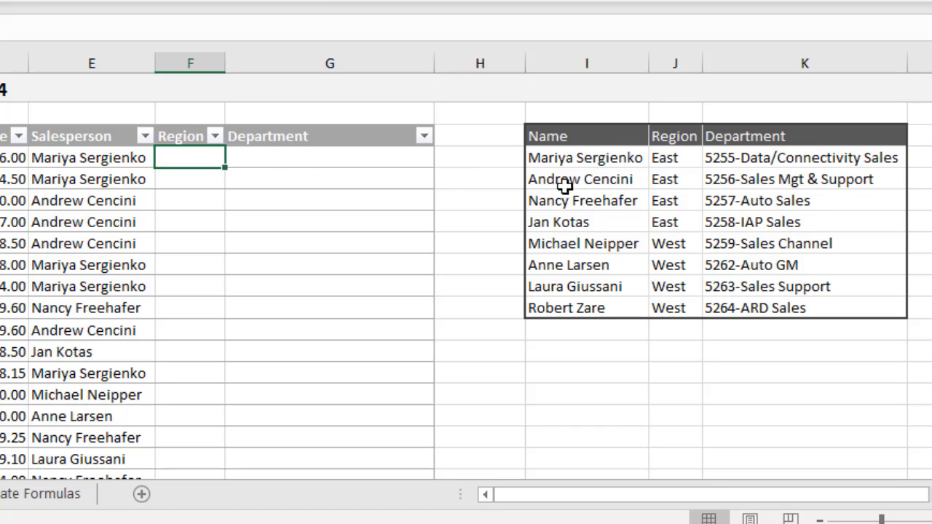
Start a VLOOKUP formula in Region cell F4 with lookup value E4 and the absolute table range $I$4:$K$11
text(=)
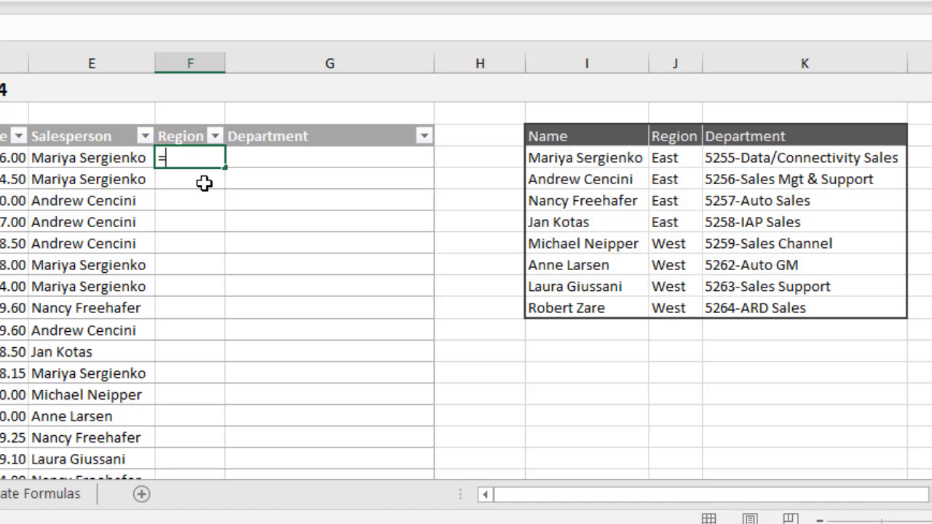
text(vl)
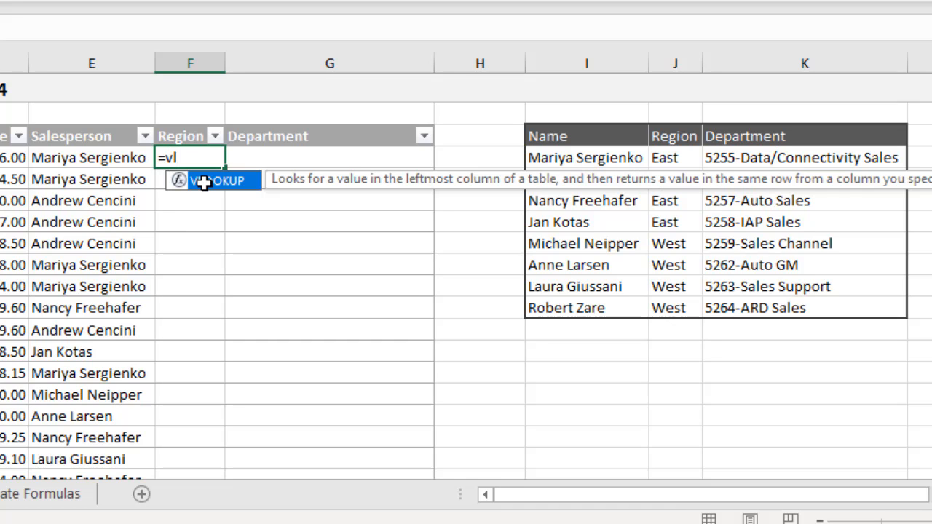
key(Tab)
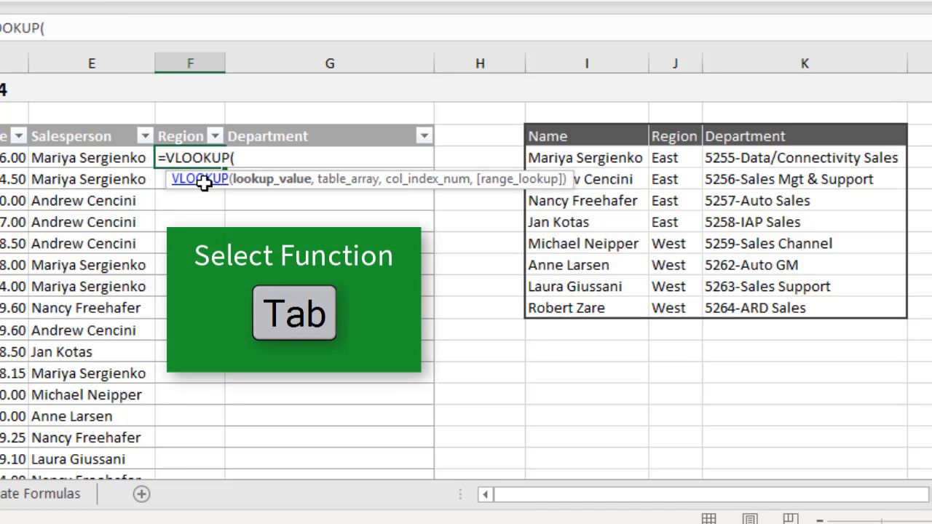
click(109, 159)
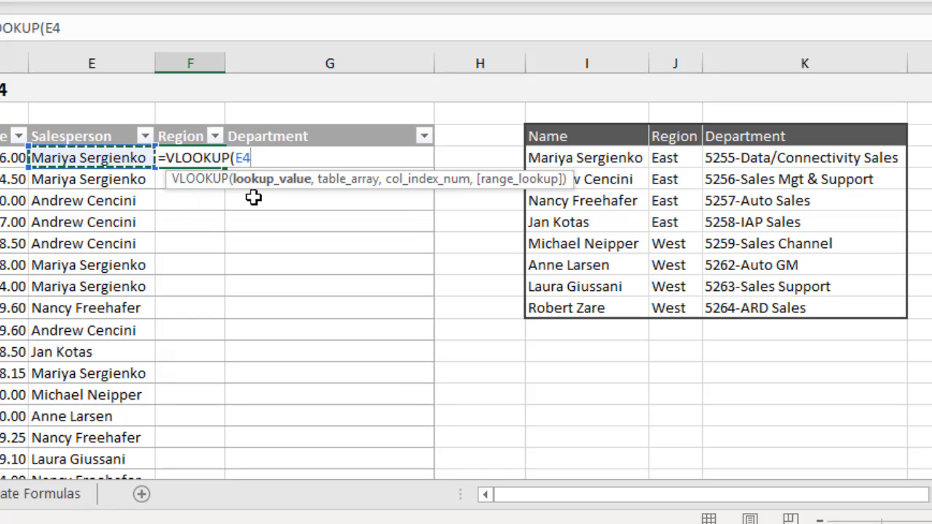
text(,)
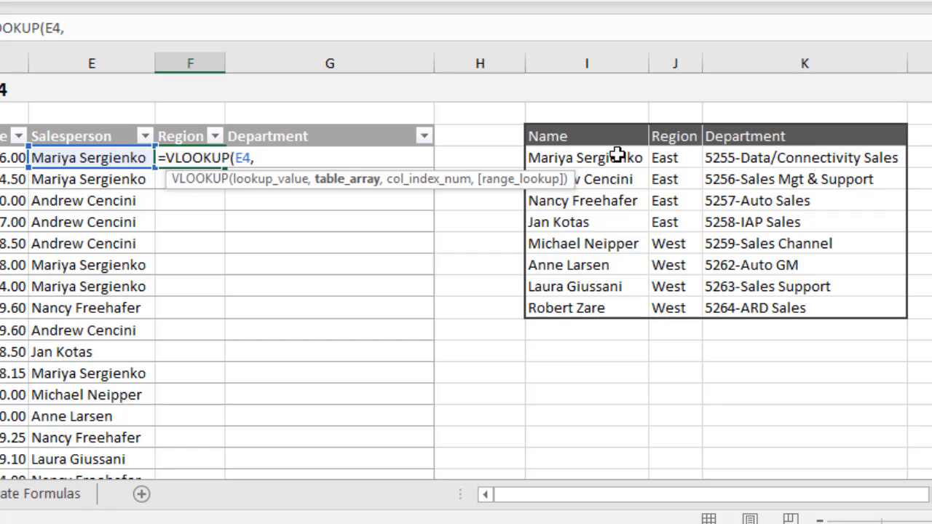
drag(616, 158, 830, 306)
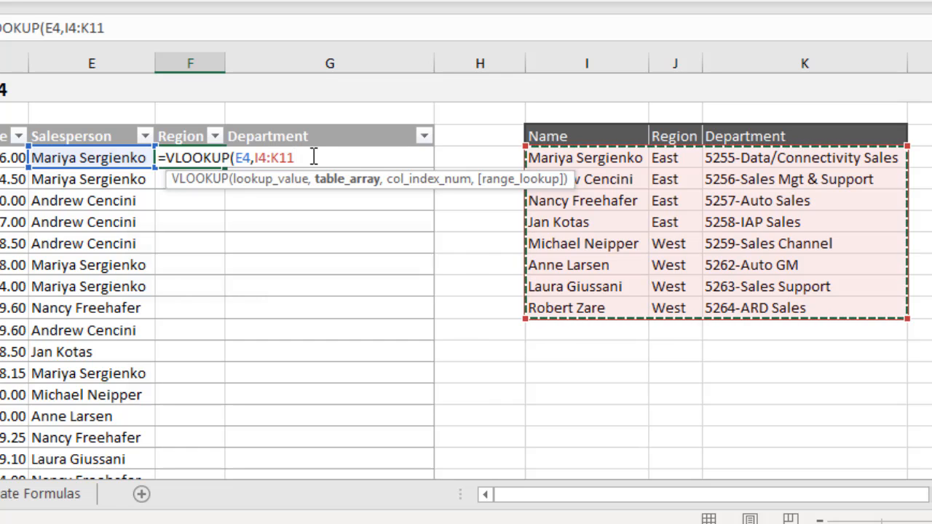
key(F4)
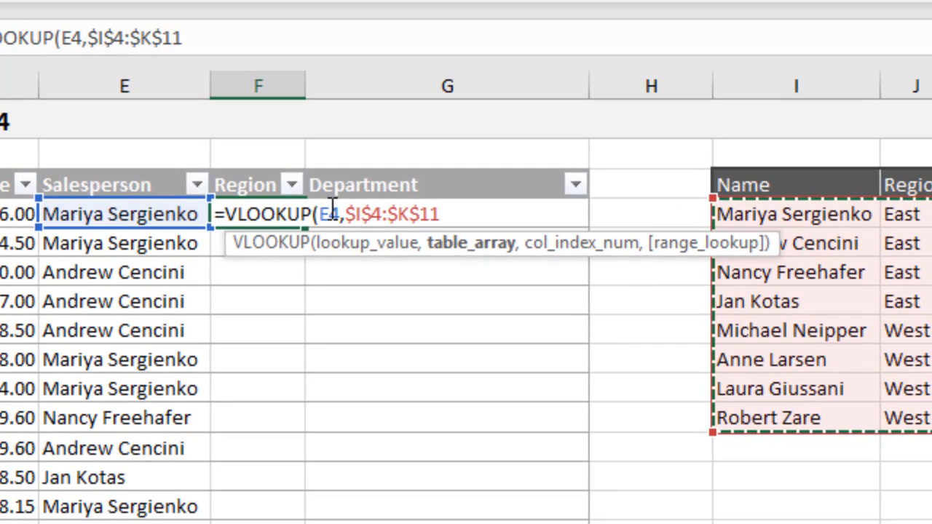
Cycle the lookup value E4 through its absolute and mixed reference forms and leave it as $E4
click(258, 168)
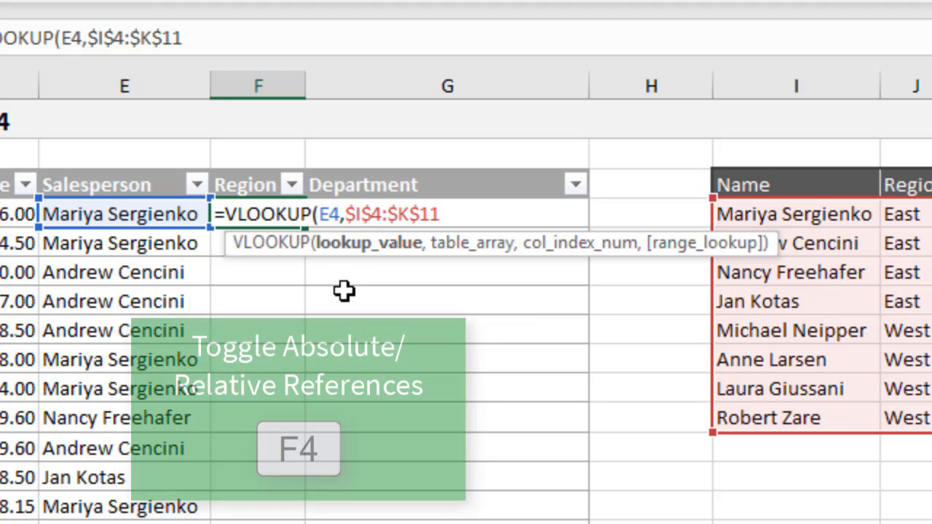
key(F4)
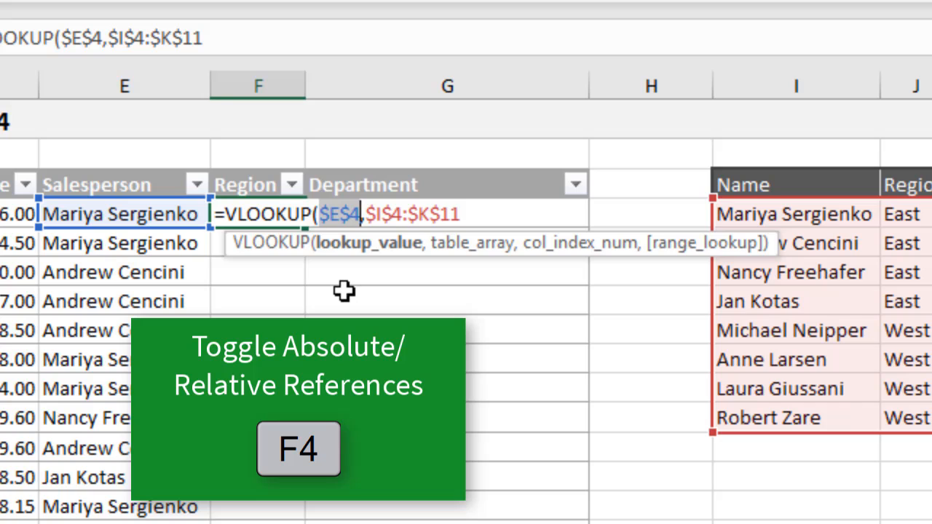
key(F4)
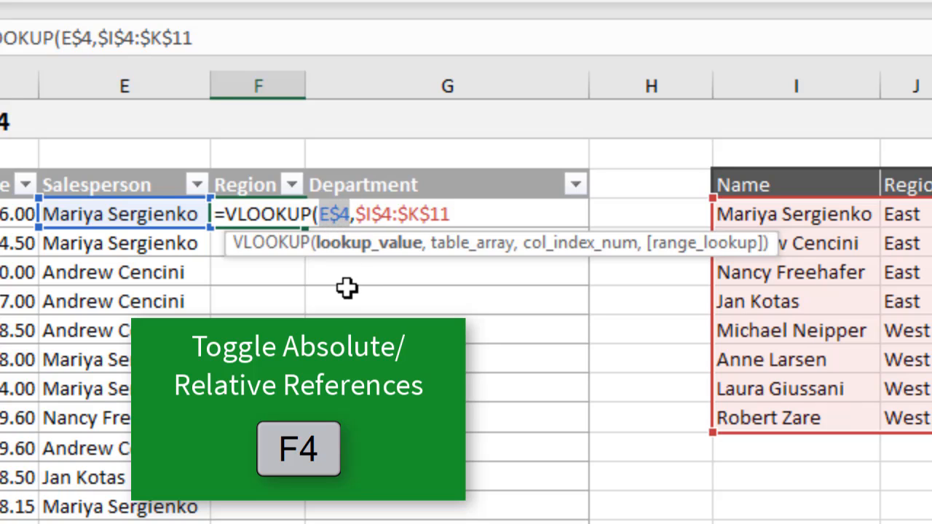
key(F4)
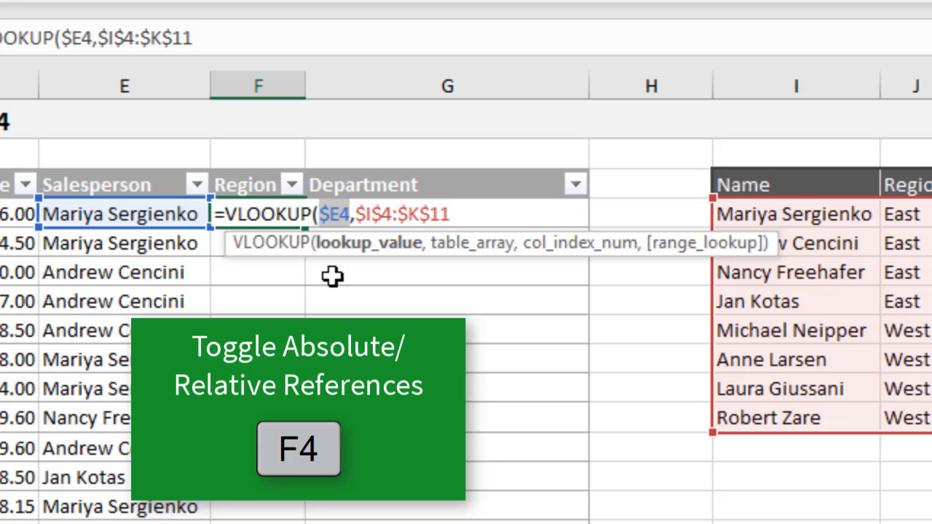
key(F4)
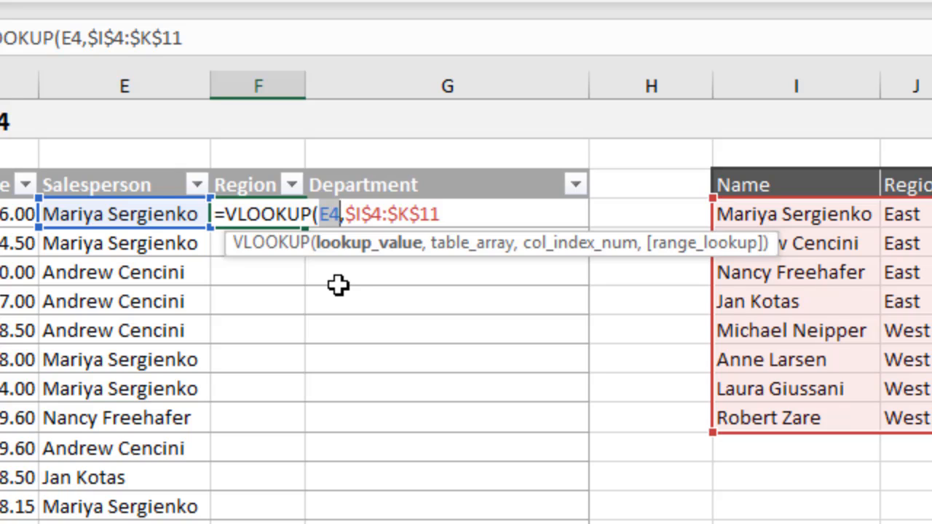
key(F4)
key(F4)
key(F4)
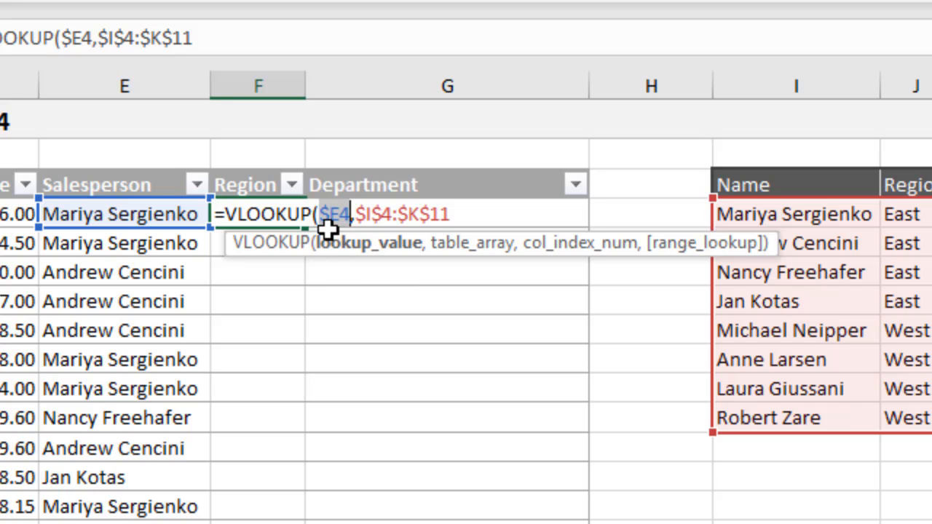
Complete the VLOOKUP with column index 2 and FALSE for an exact match, and enter it in the Region column
click(453, 214)
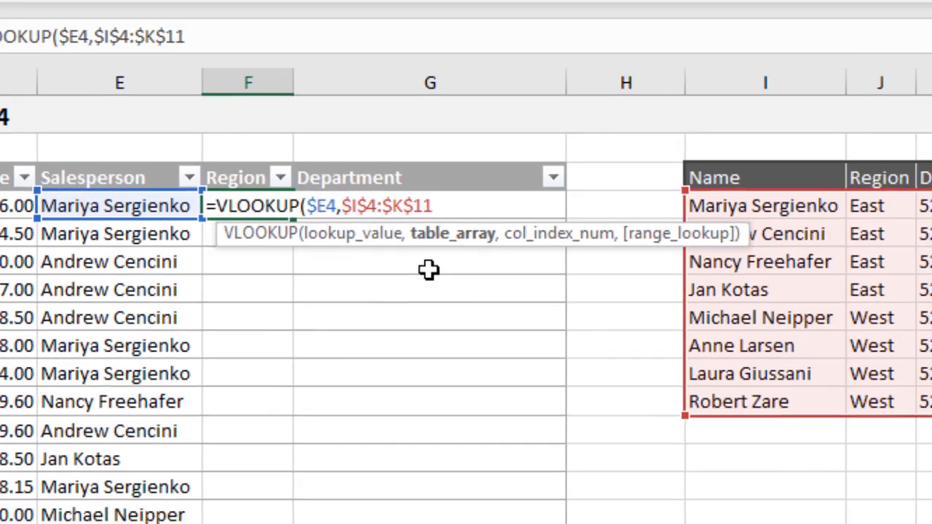
text(,)
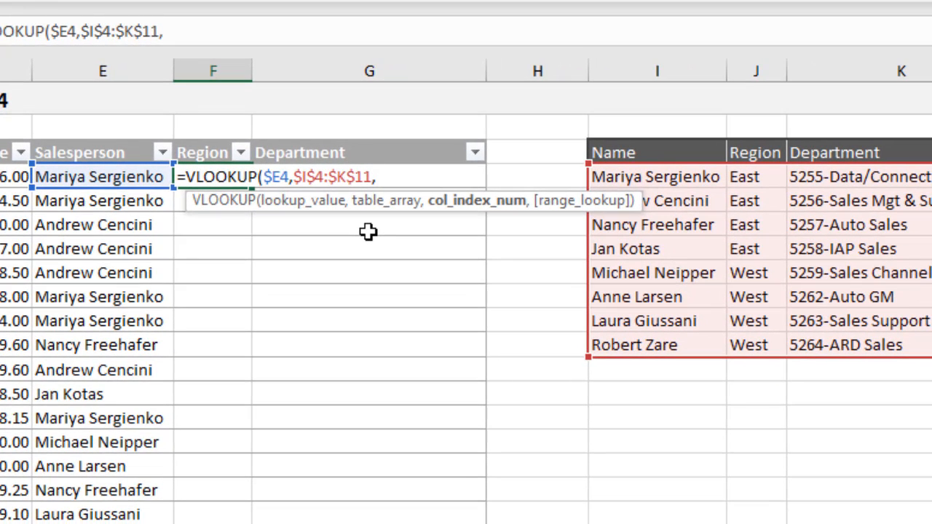
text(2,false)
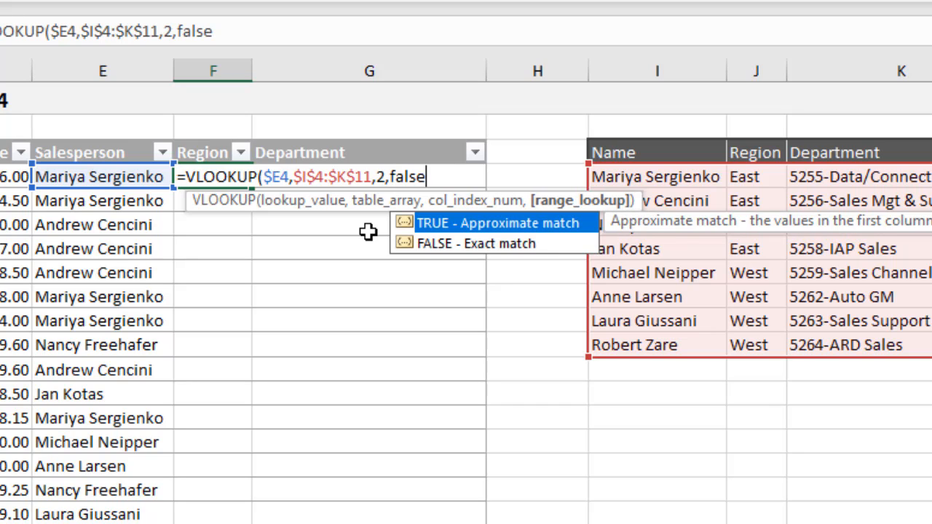
text())
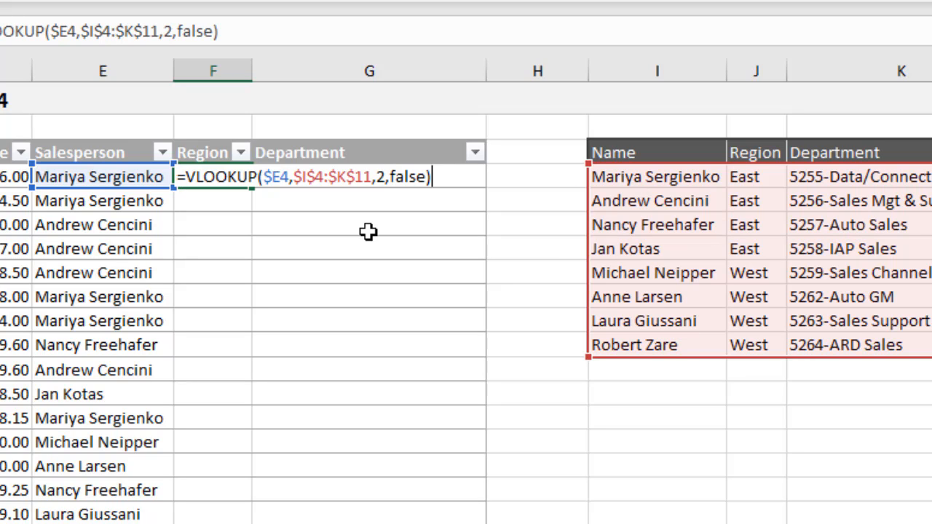
key(Return)
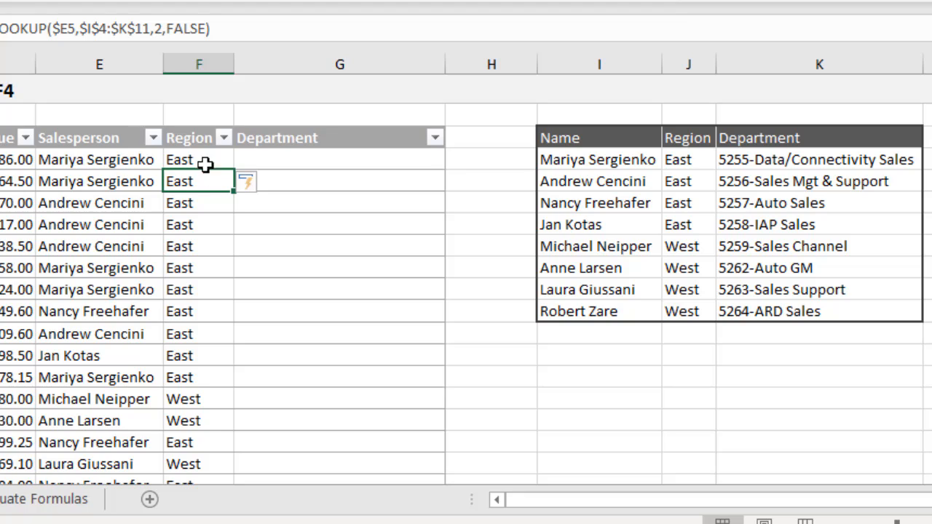
Fill the VLOOKUP formula from Region cell F4 across into Department cell G4
click(212, 163)
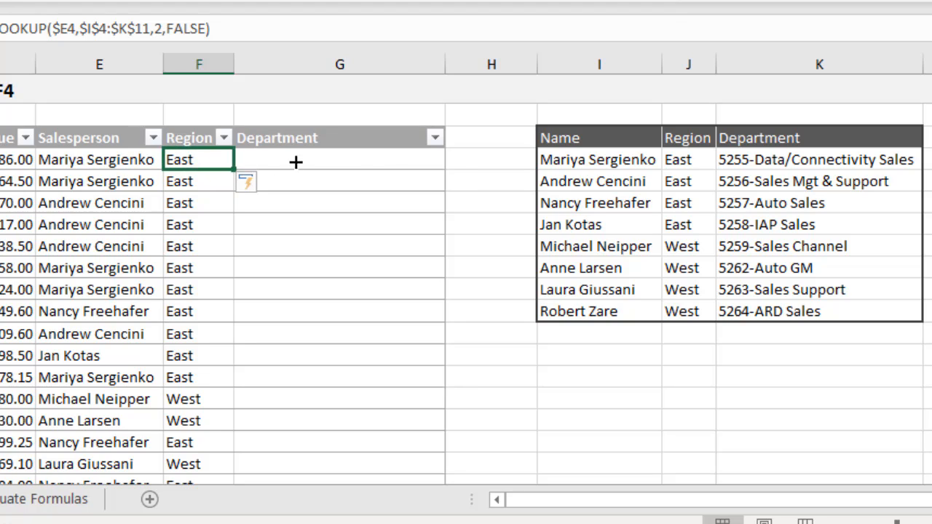
drag(295, 162, 381, 165)
click(330, 157)
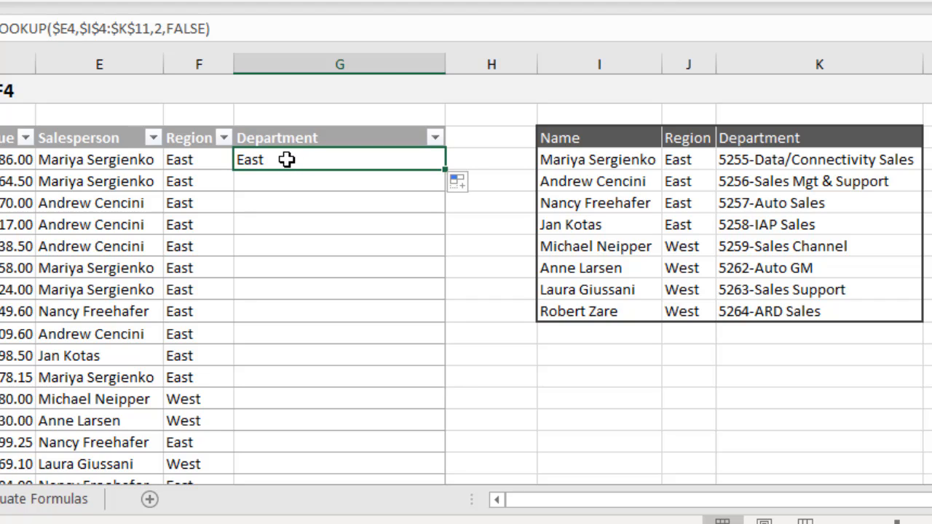
Change the column index argument of the VLOOKUP in G4 to 3 and enter it in the Department column
key(F2)
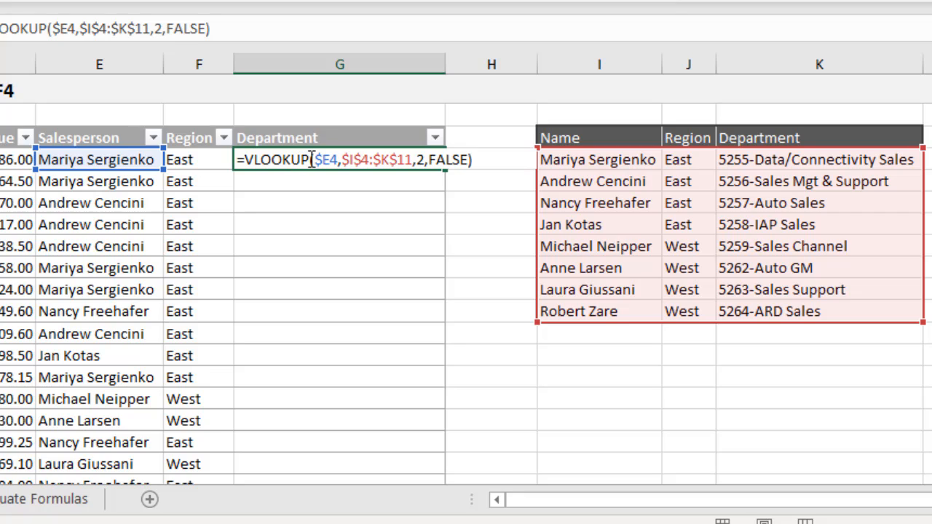
click(315, 159)
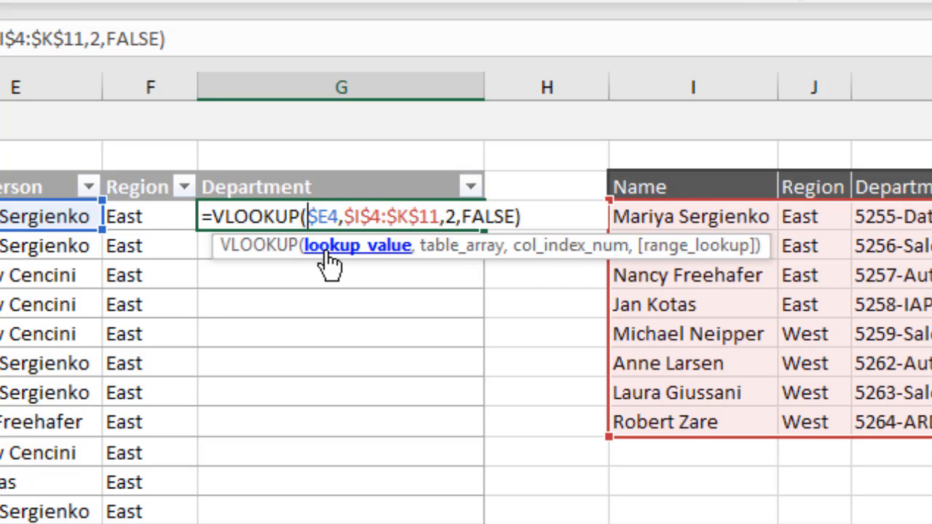
click(328, 251)
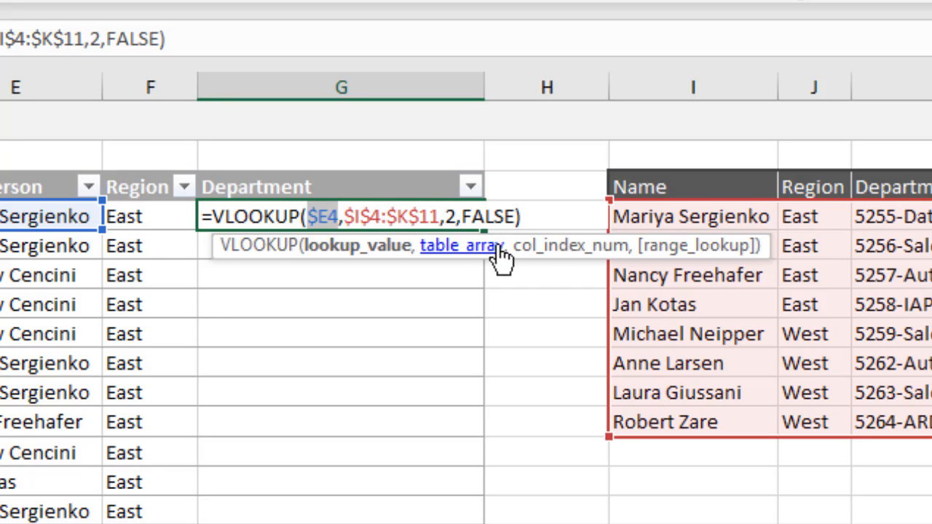
click(539, 251)
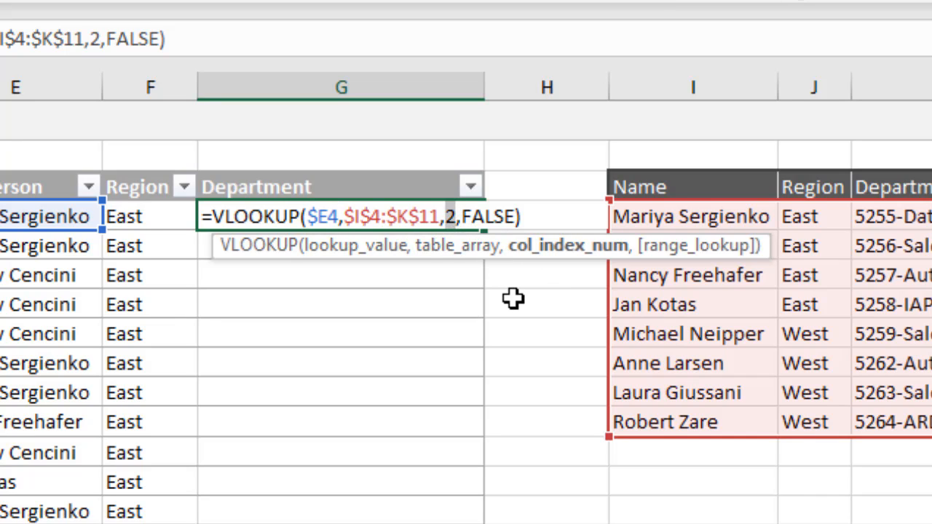
text(3)
key(Return)
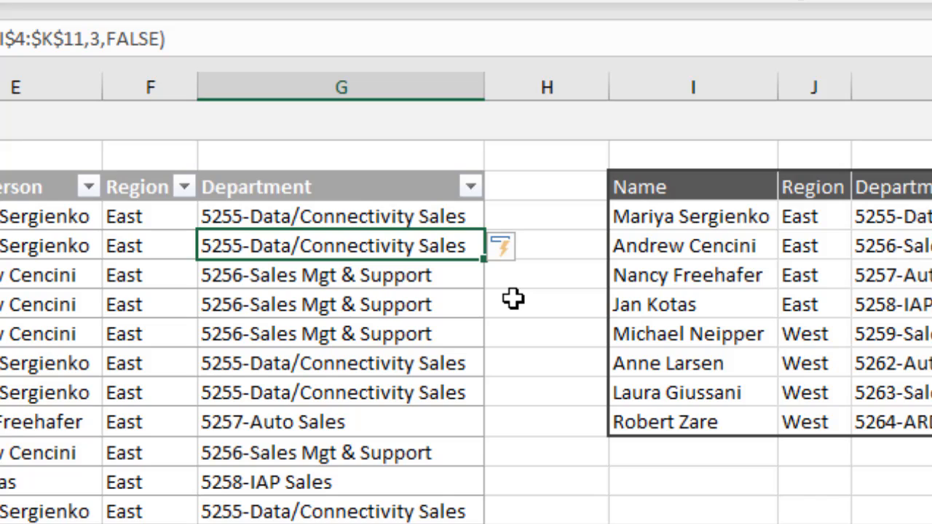
Edit the VLOOKUP in G4 at its lookup value and move the function's argument tooltip above the Department header
click(376, 219)
key(F2)
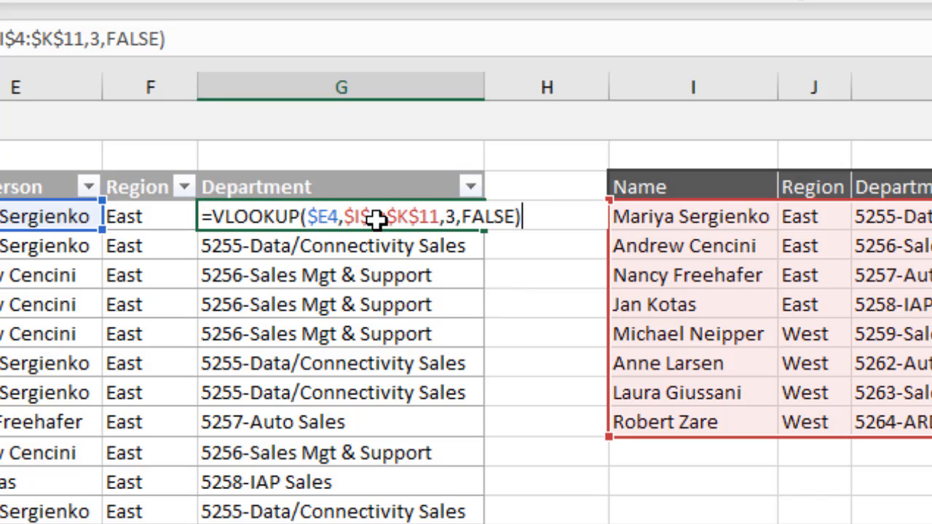
click(310, 216)
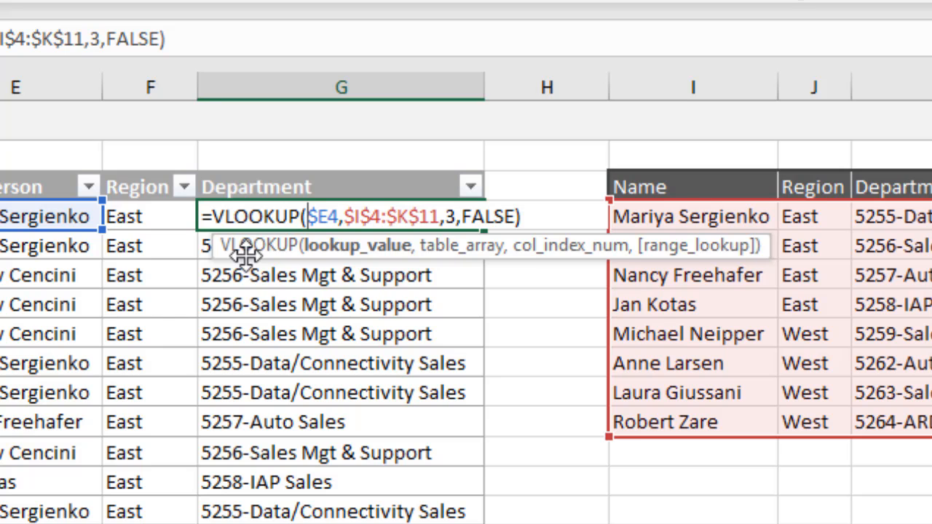
drag(246, 253, 254, 160)
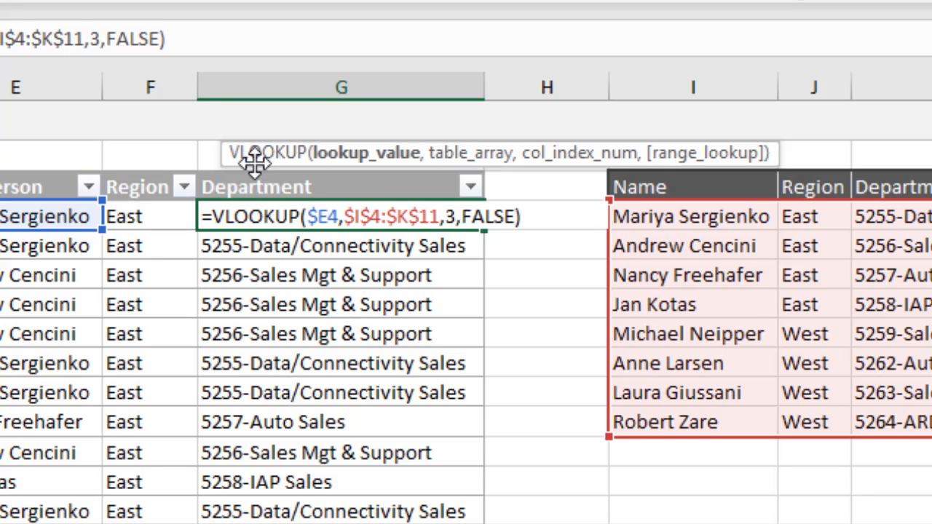
click(468, 159)
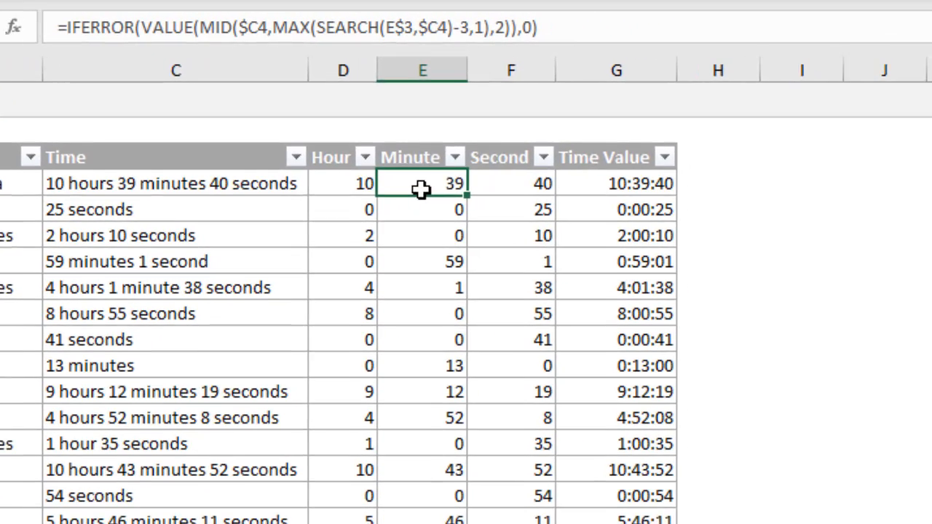
Evaluate SEARCH(E$3,$C4) and its subtraction of 3 inside the Minute formula in E4, and leave the cell without saving
key(F2)
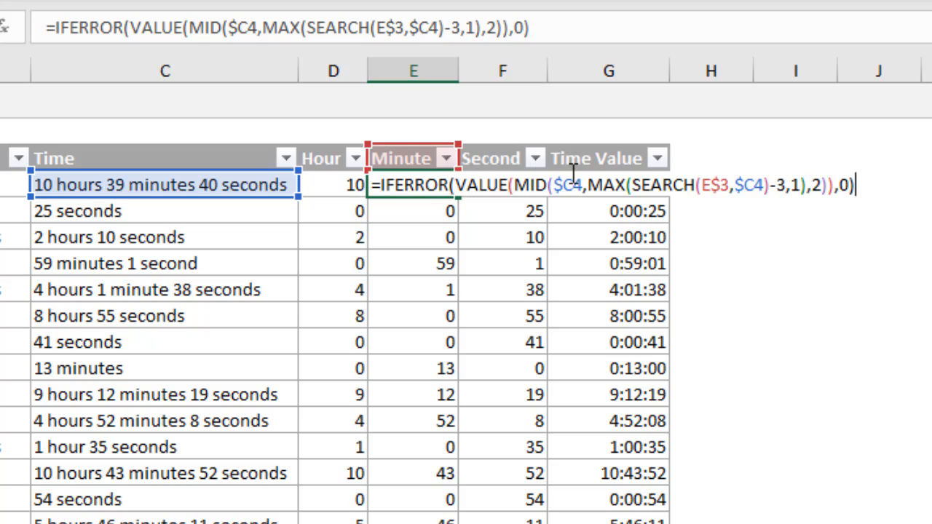
drag(628, 181, 770, 182)
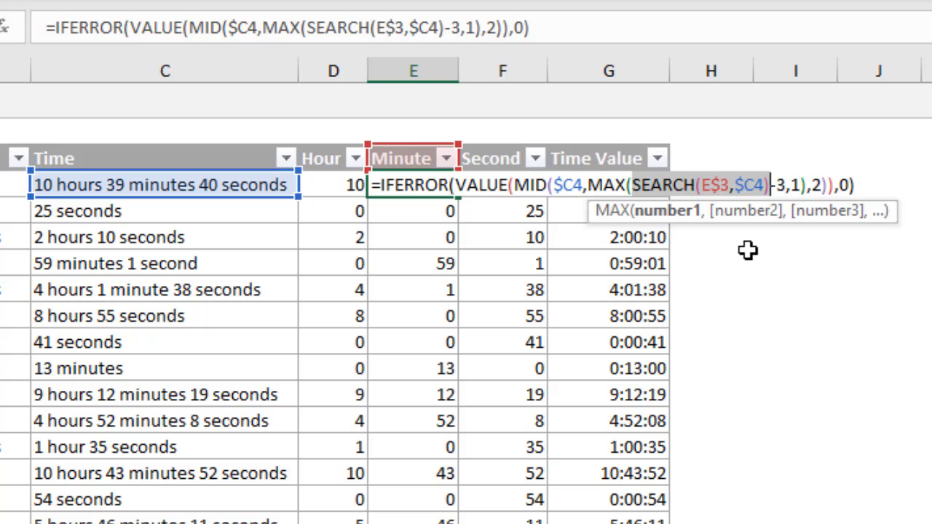
key(F9)
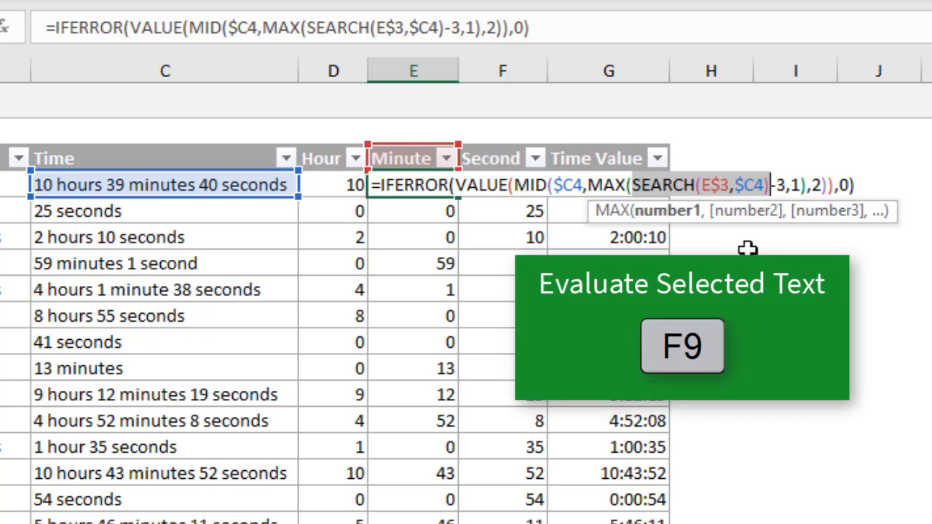
key(F9)
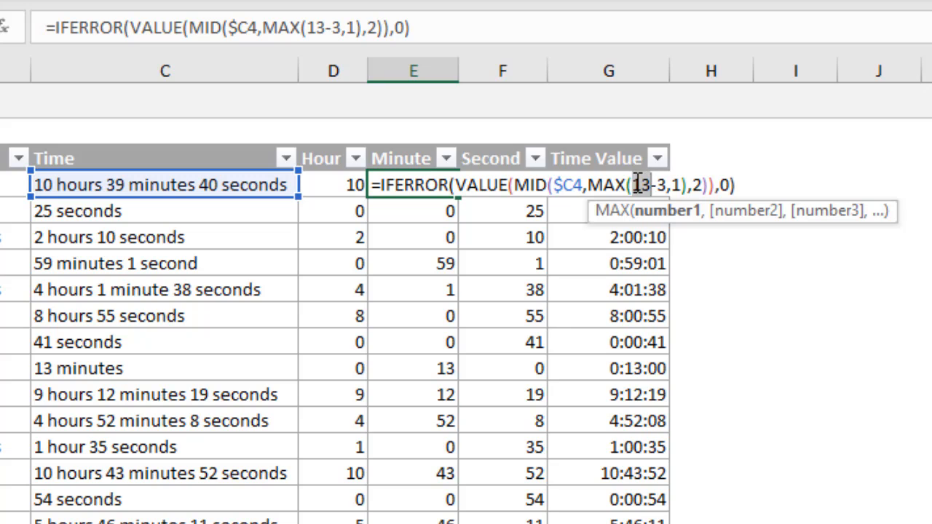
click(634, 183)
drag(635, 184, 666, 183)
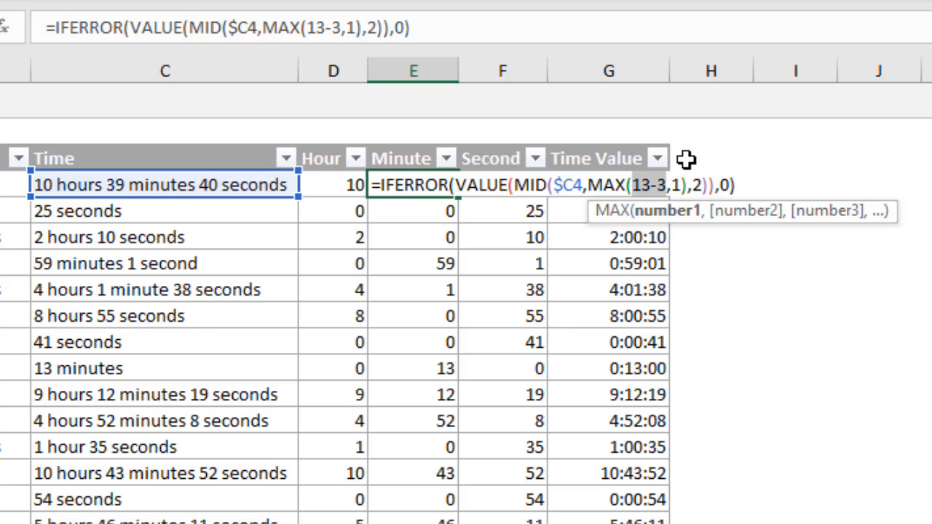
key(F9)
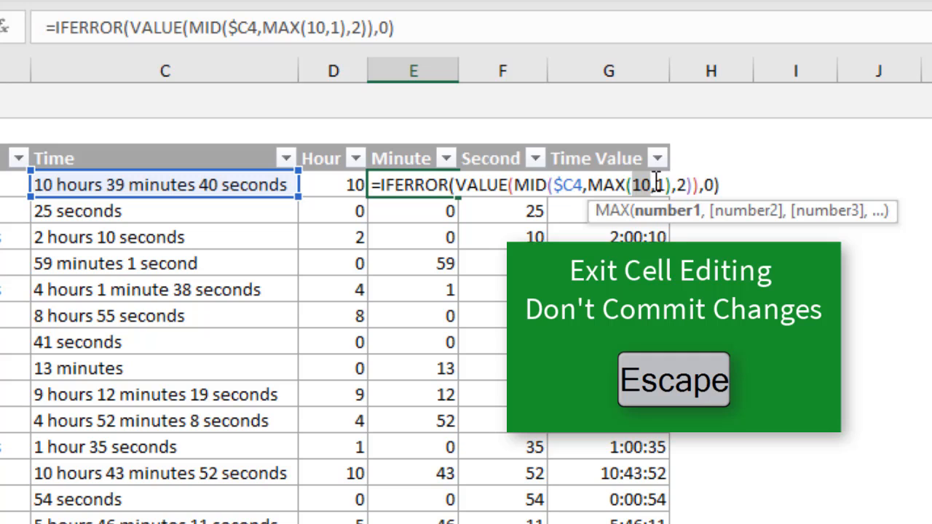
key(Escape)
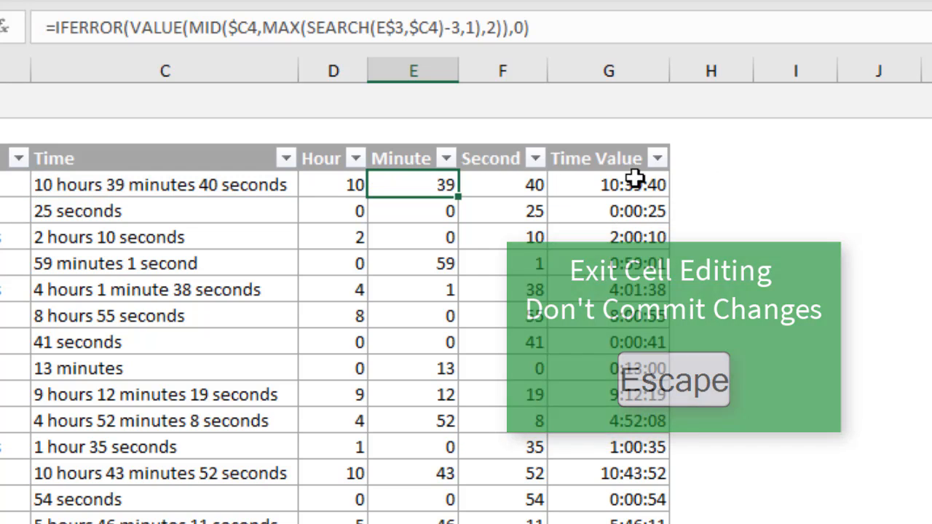
Step through every expression of the Minute formula in E4 with Evaluate Formula, and restart the evaluation from the beginning
key(F2)
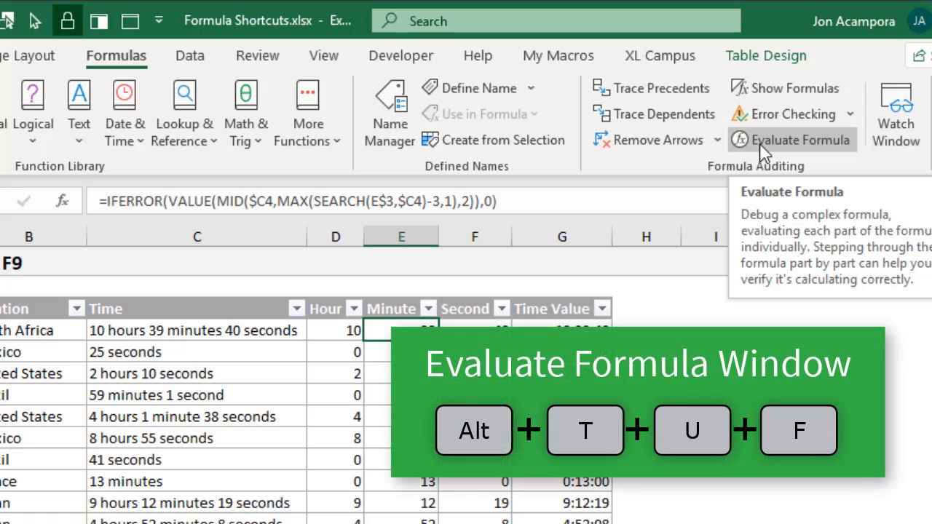
click(763, 149)
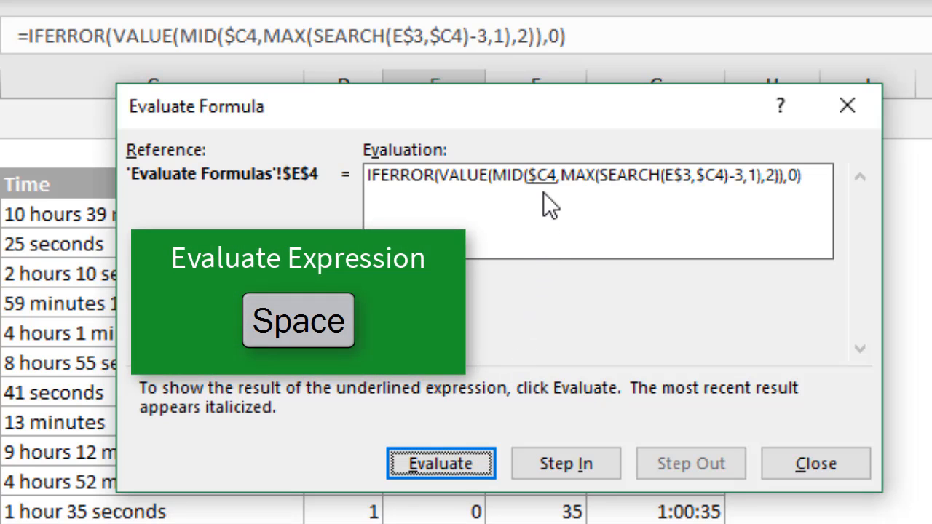
key(space)
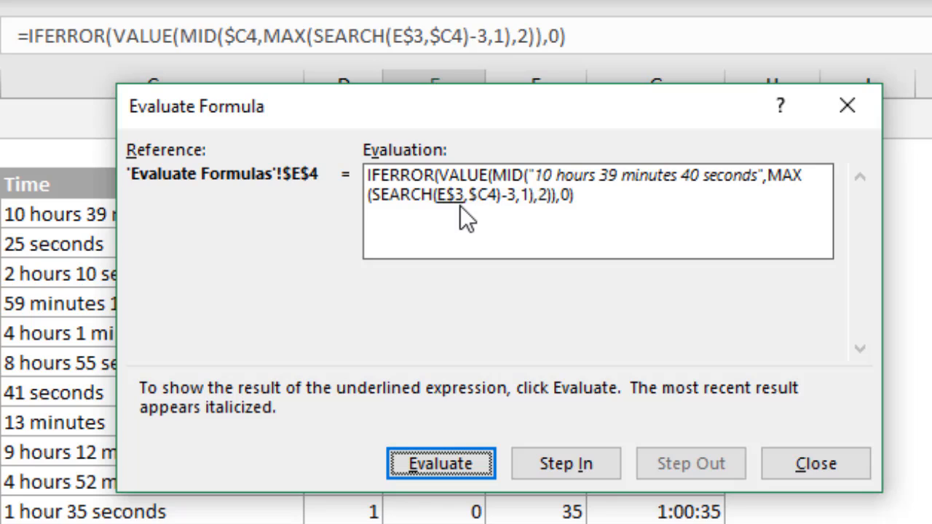
key(space)
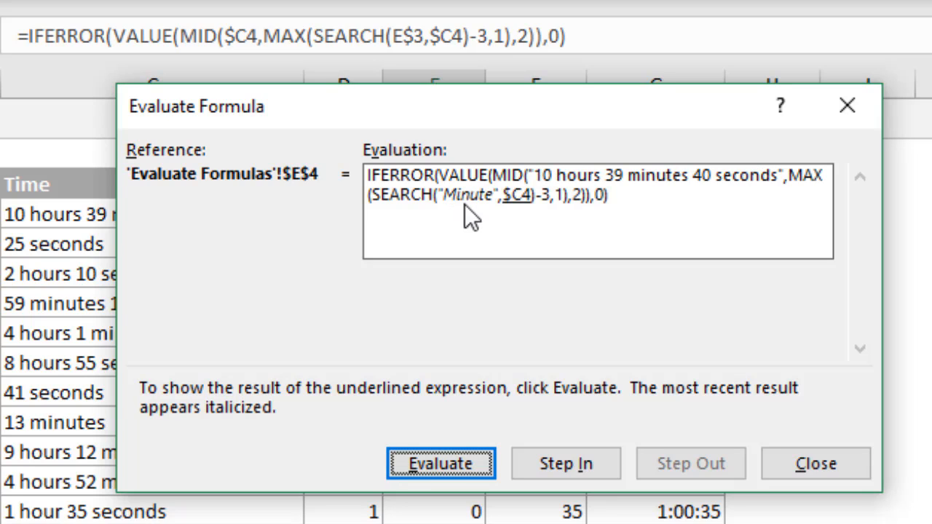
key(space)
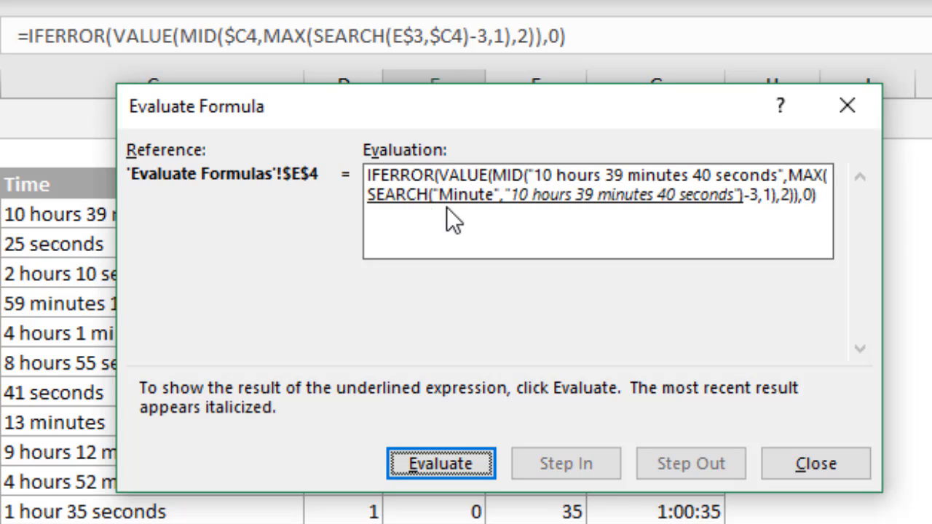
key(space)
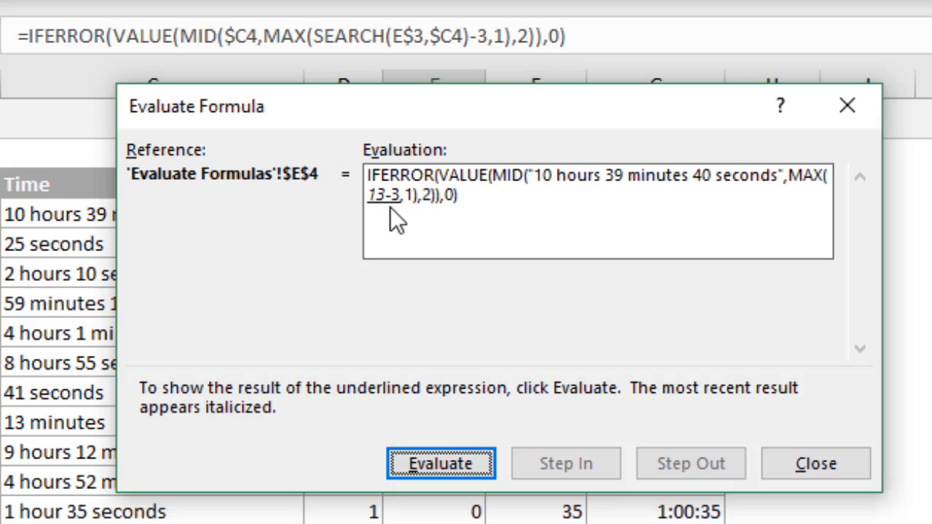
key(space)
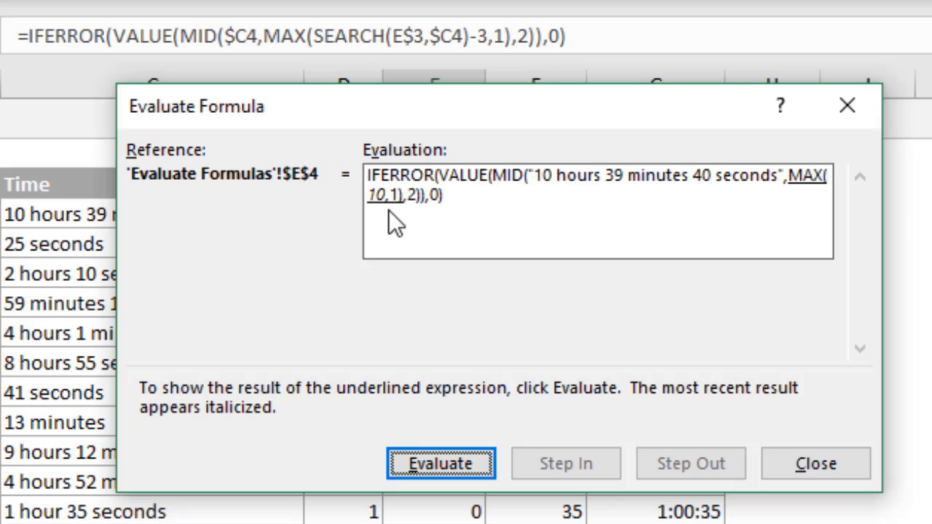
key(space)
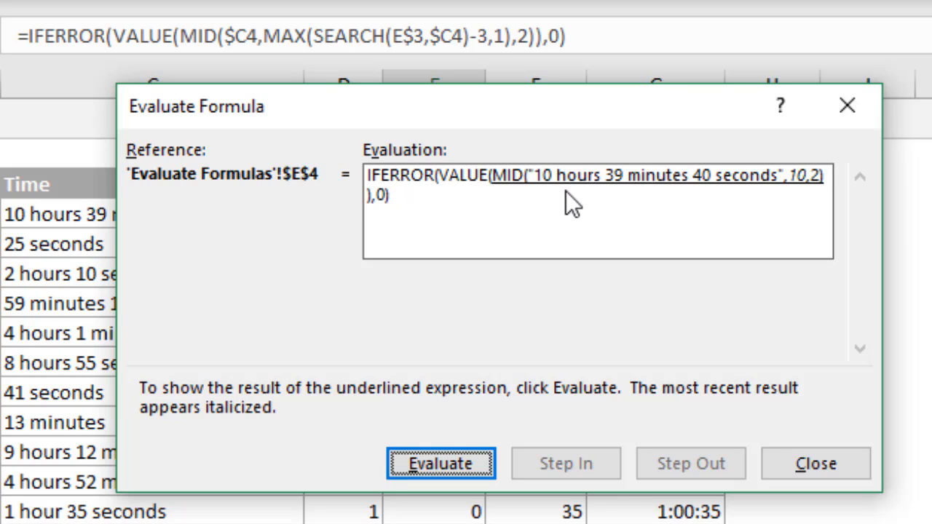
key(space)
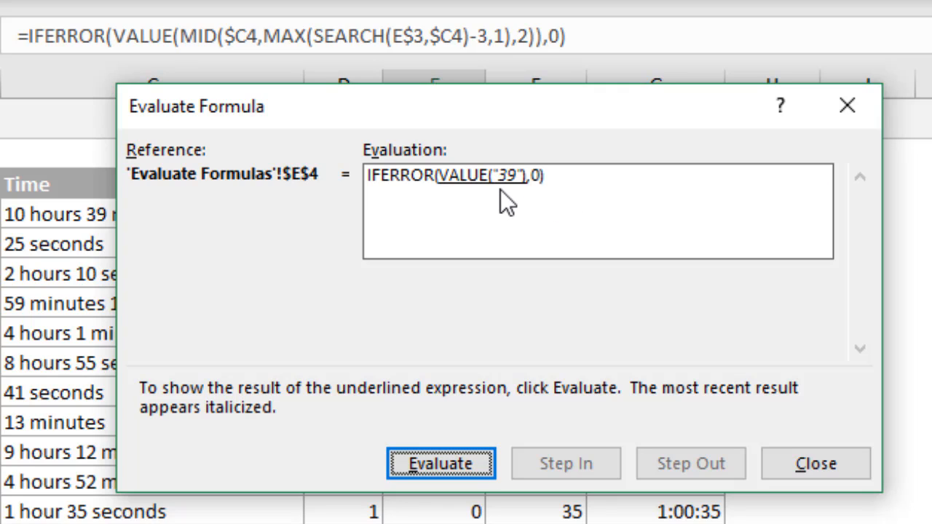
key(space)
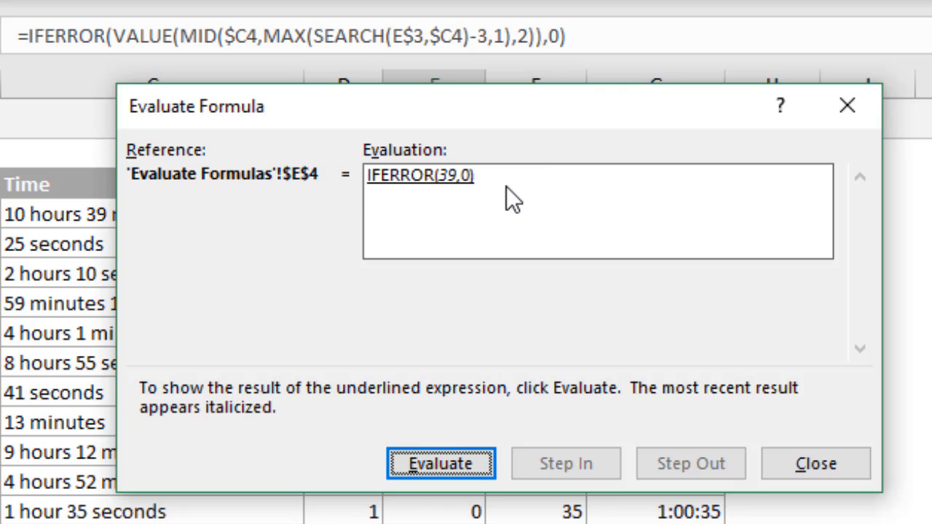
key(space)
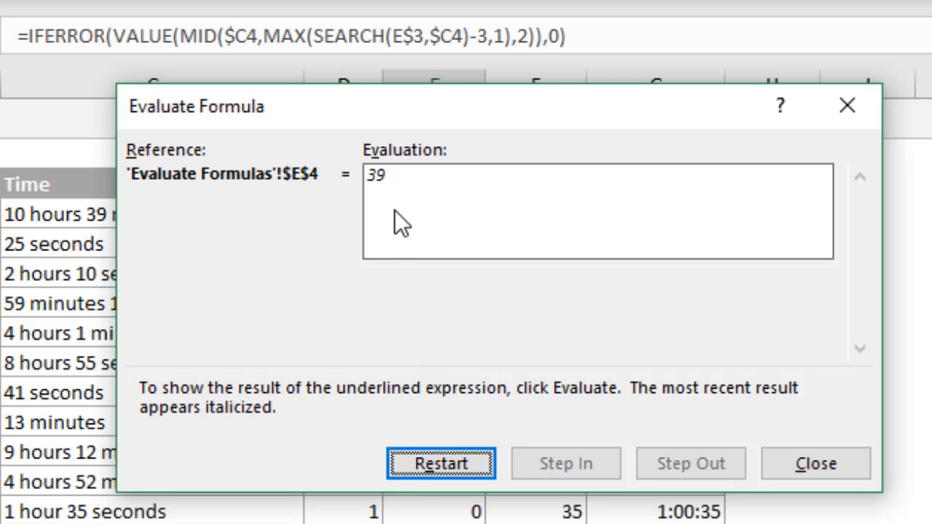
key(Return)
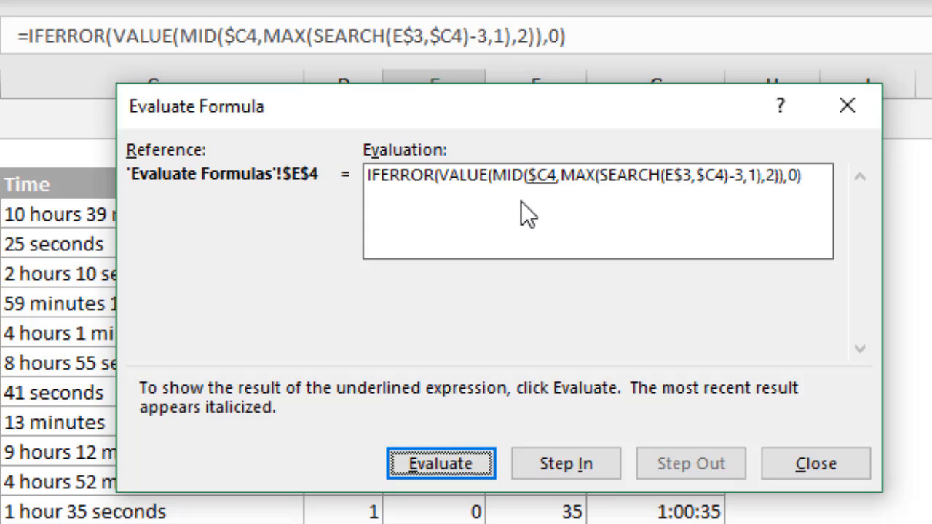
key(Return)
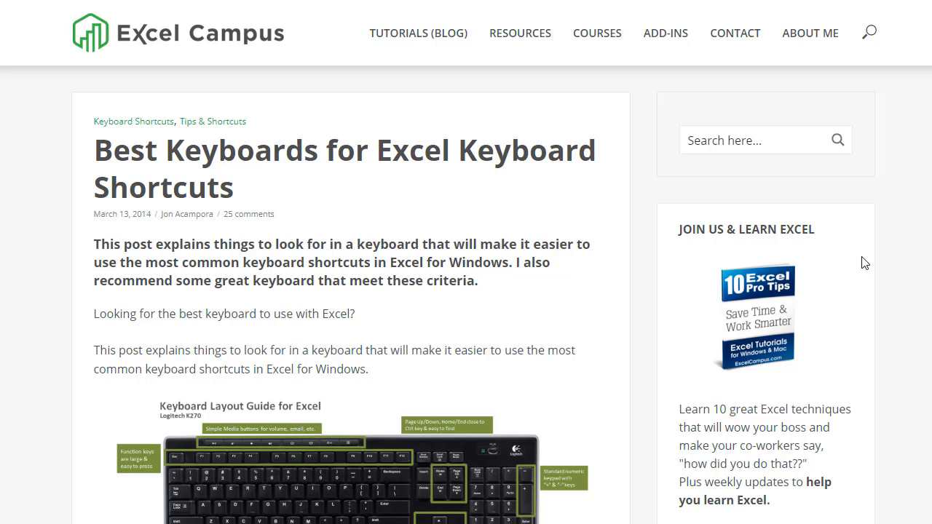
Read the Excel Campus article on the best keyboards for Excel shortcuts down to the section The Keys
scroll(349, 291, down, 3)
scroll(349, 291, down, 3)
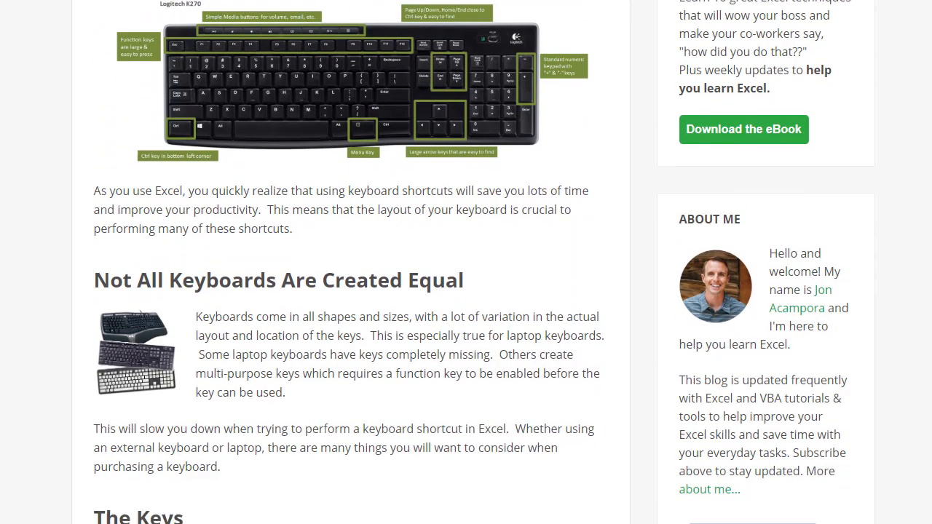
scroll(350, 291, down, 4)
scroll(349, 291, down, 1)
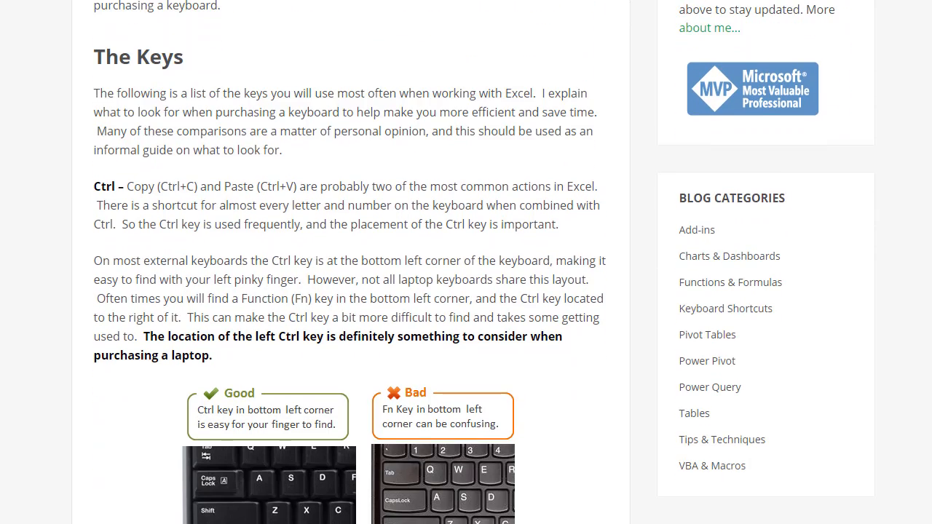